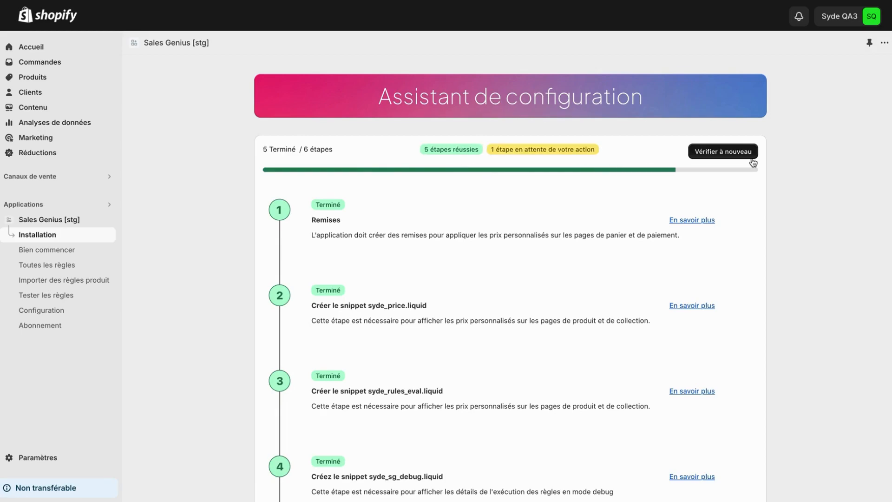
Select the whole Sales Genius liquid snippet given under the fifth setup step, from the START line to the END line
scroll(753, 162, down, 3)
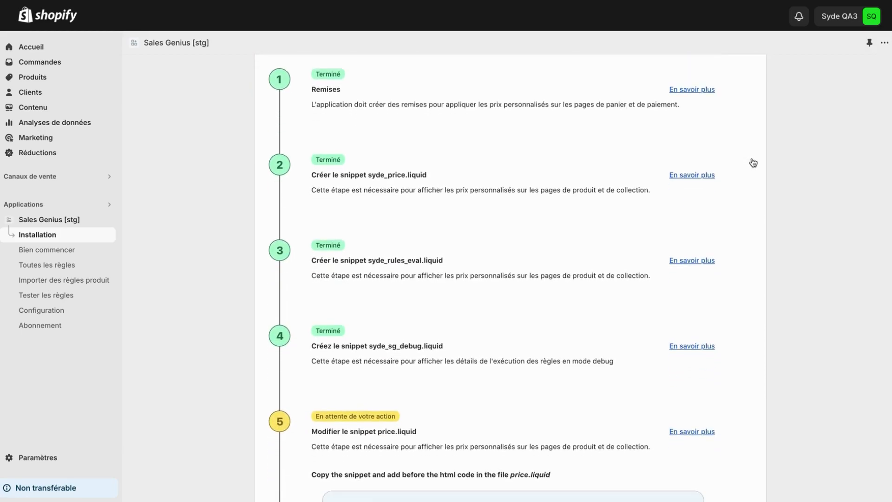
scroll(753, 162, down, 4)
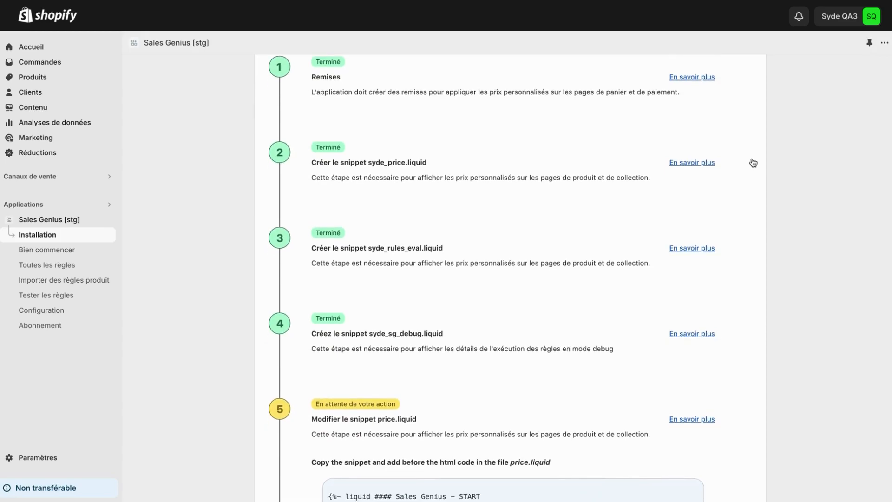
scroll(754, 162, down, 3)
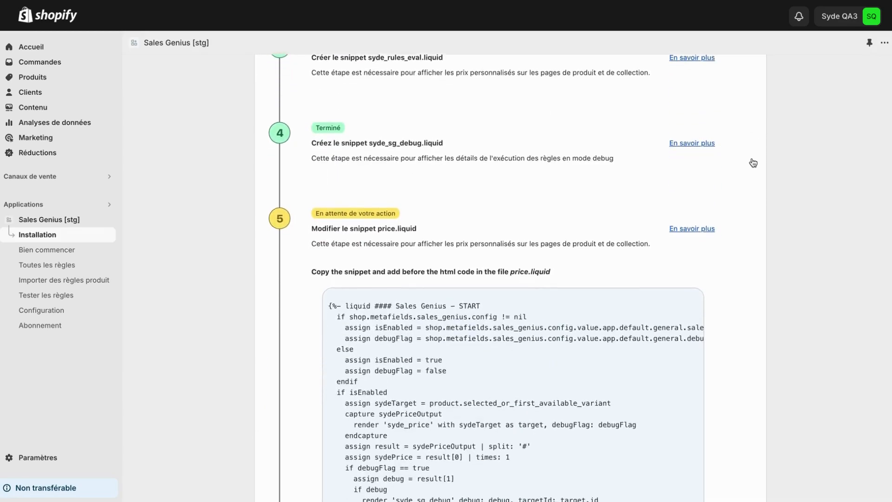
scroll(753, 163, down, 1)
scroll(754, 162, down, 1)
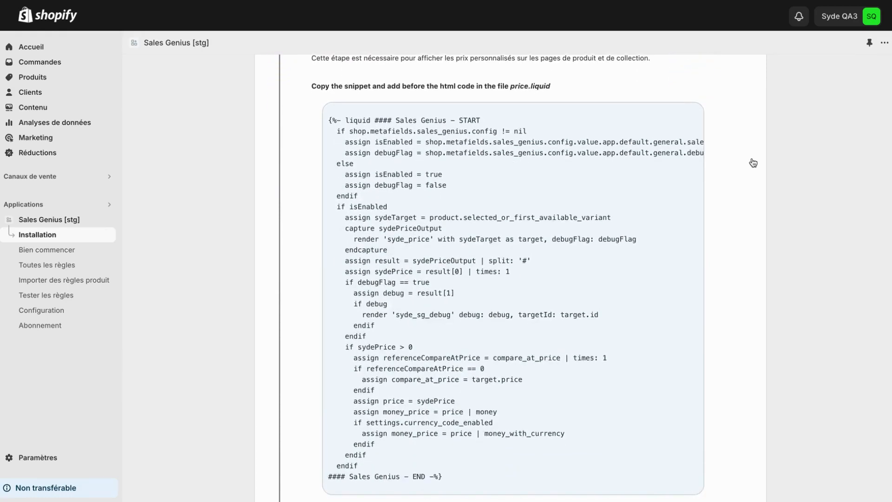
scroll(742, 183, down, 1)
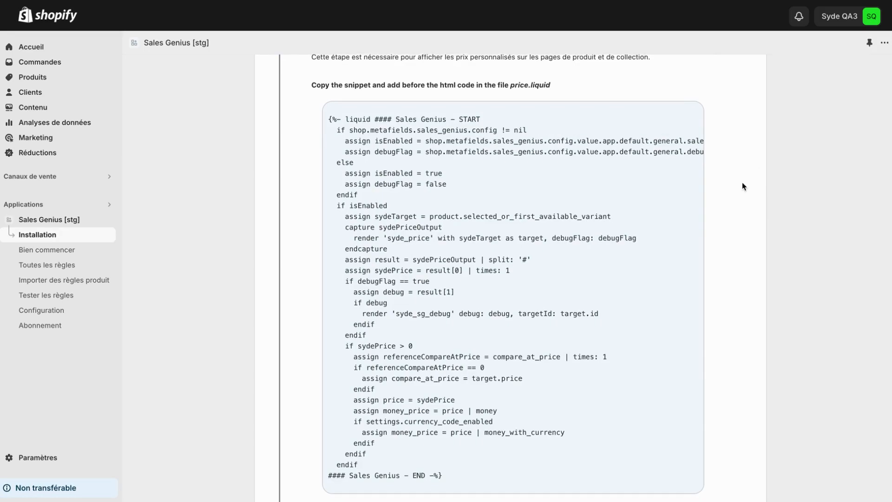
scroll(743, 187, up, 1)
scroll(742, 186, down, 1)
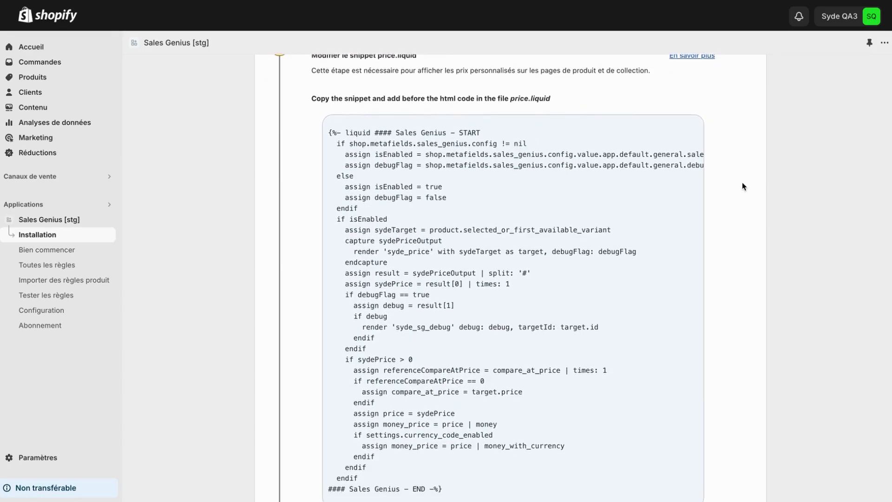
scroll(743, 186, down, 1)
drag(328, 110, 487, 467)
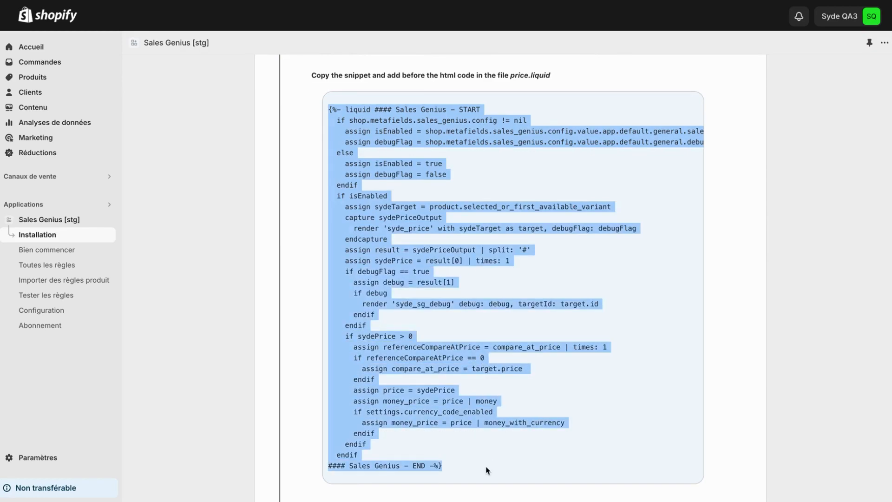
Insert the copied Sales Genius snippet into price.liquid after the first liquid block, before the HTML code, and save the file
scroll(487, 470, down, 2)
click(363, 460)
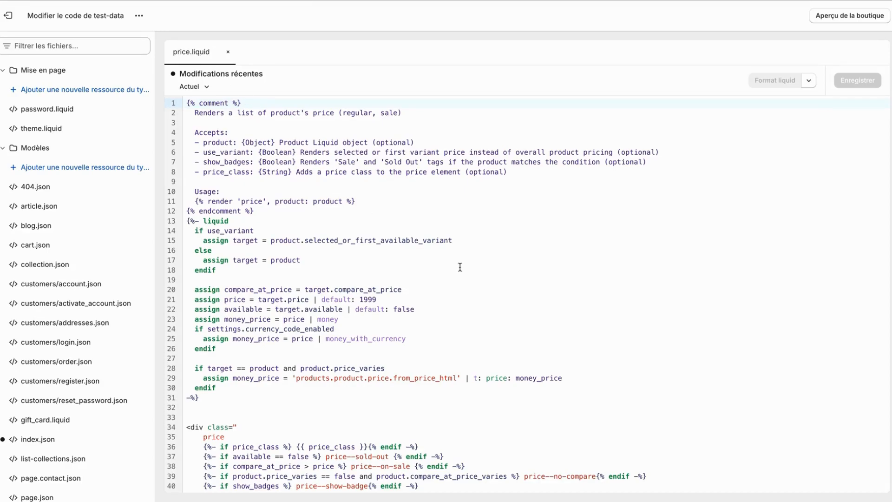
scroll(460, 267, down, 2)
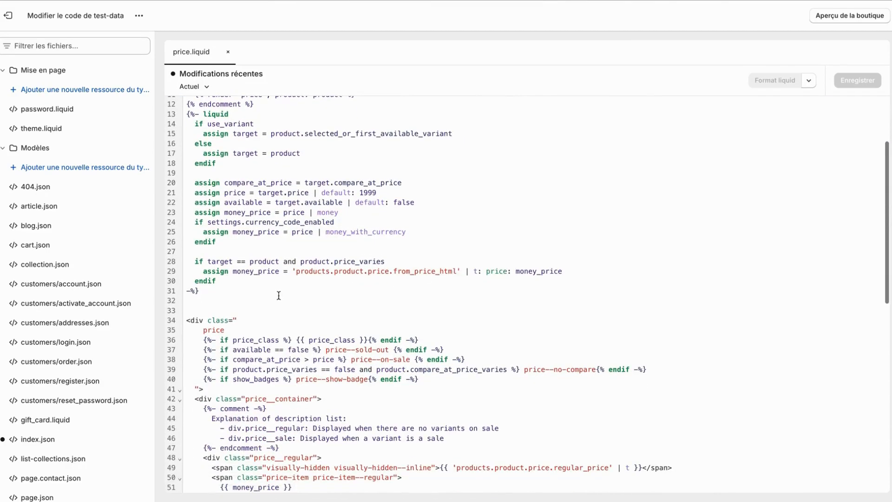
click(248, 290)
key(Return)
key(Return)
text({%- liquid #### Sales Genius - START   if shop.metafields.sales_genius.config != nil     assign isEnabled = shop.metafields.sales_genius.config.value.app.default.general.sales_genius_enabled     assign debugFlag = shop.metafields.sales_genius.config.value.app.default.general.debug_enabled   else     assign isEnabled = true     assign debugFlag = false   endif   if isEnabled     assign sydeTarget = product.selected_or_first_available_variant     capture sydePriceOutput       render 'syde_price' with sydeTarget as target, debugFlag: debugFlag     endcapture     assign result = sydePriceOutput | split: '#'     assign sydePrice = result[0] | times: 1     if debugFlag == true       assign debug = result[1]       if debug         render 'syde_sg_debug' debug: debug, targetId: target.id       endif     endif     if sydePrice > 0       assign referenceCompareAtPrice = compare_at_price | times: 1       if referenceCompareAtPrice == 0         assign compare_at_price = target.price       endif       assign price = sydePrice       assign money_price = price | money       if settings.currency_code_enabled         assign money_price = price | money_with_currency       endif     endif   endif #### Sales Genius - END -%})
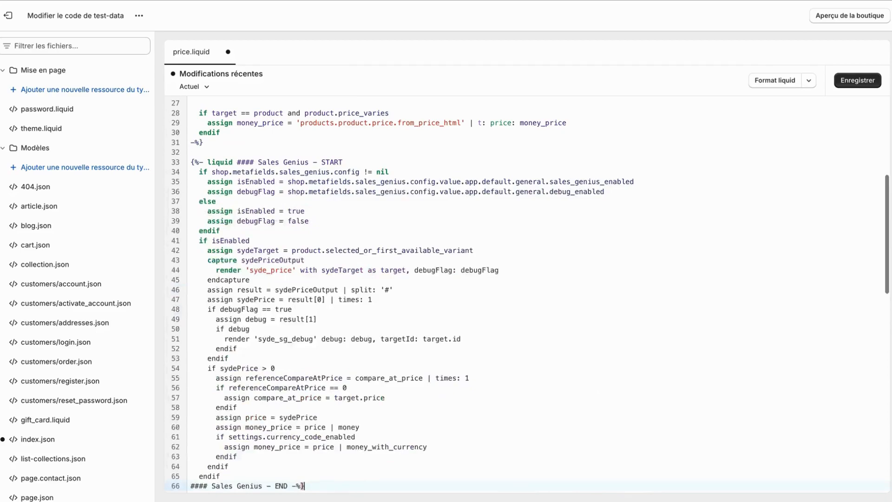
click(847, 88)
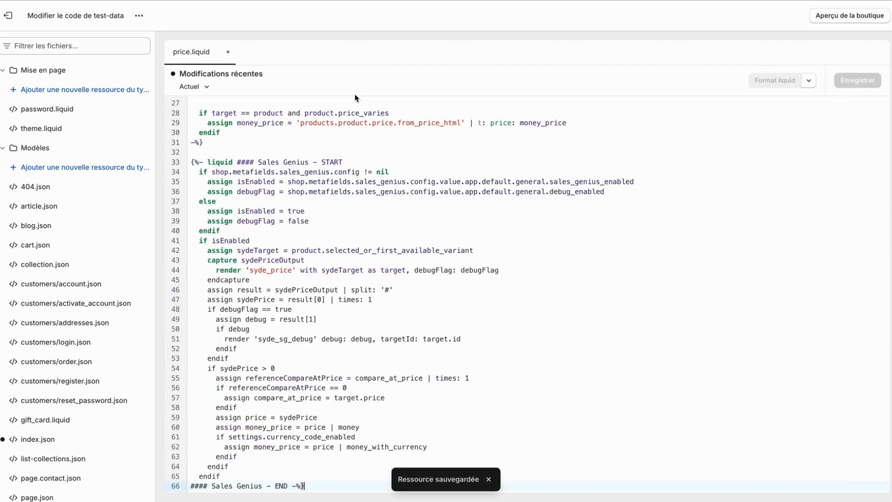
Return to the setup assistant to check its steps, and read through the Bien commencer guide
click(8, 16)
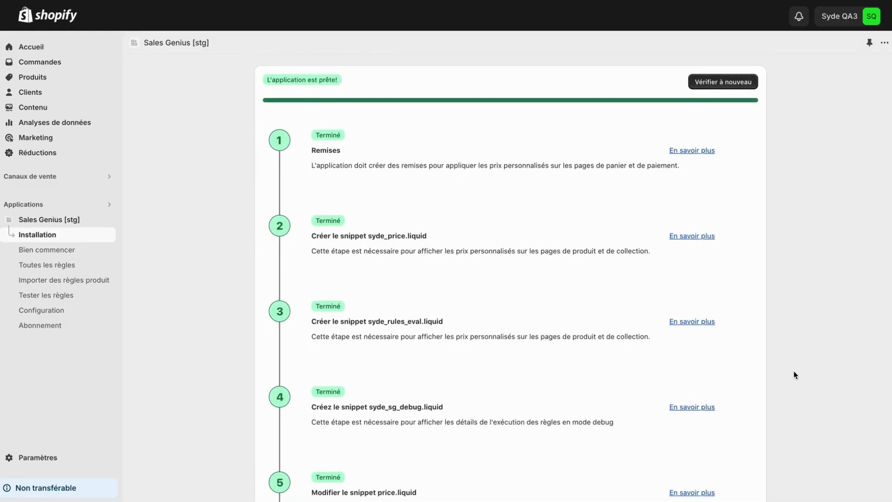
scroll(794, 371, down, 5)
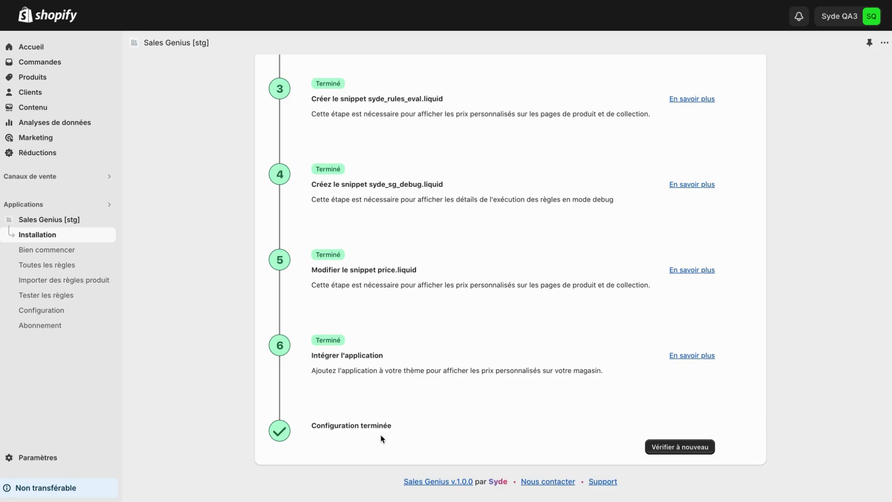
click(93, 250)
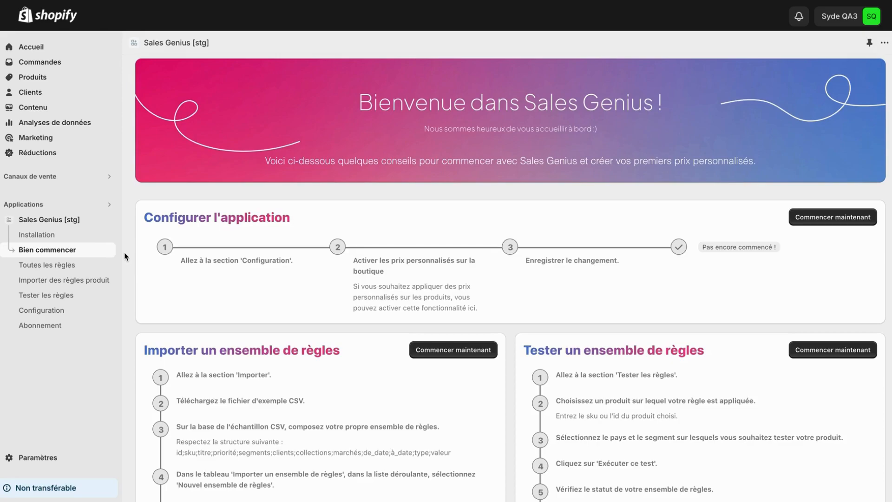
scroll(124, 256, down, 3)
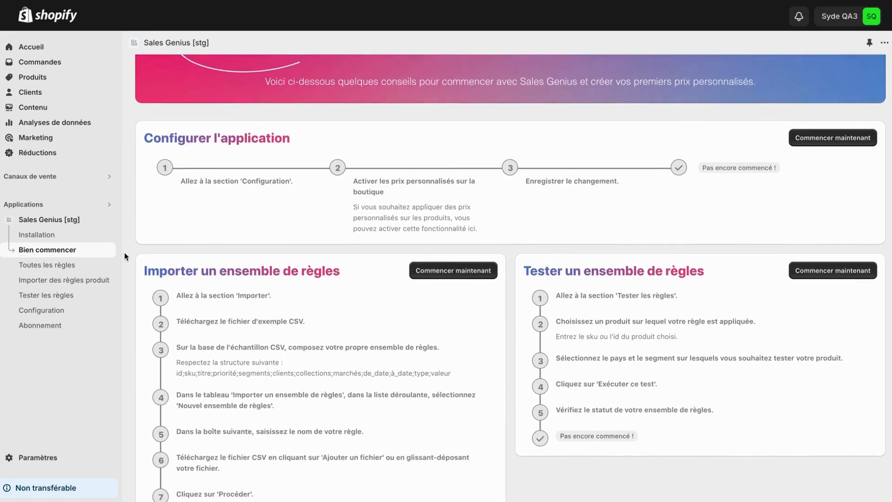
scroll(125, 252, down, 1)
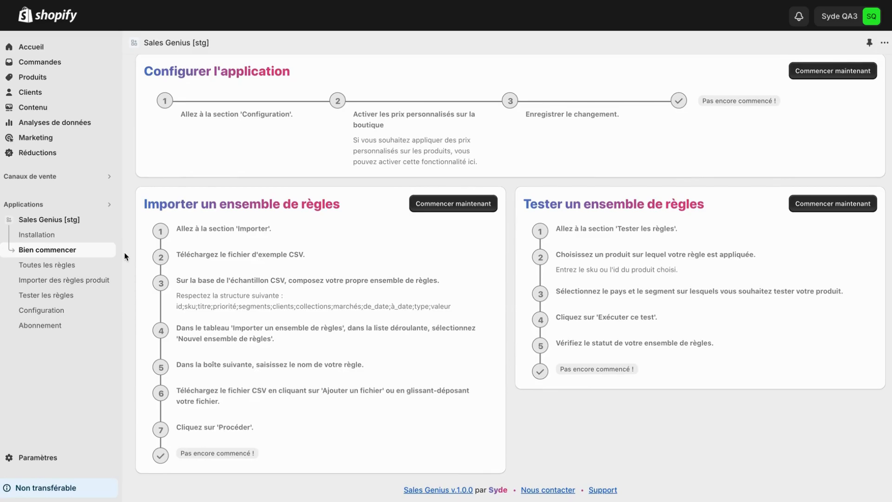
Enable custom prices on the store and debug mode on the frontend in the app configuration, and save the change
click(833, 70)
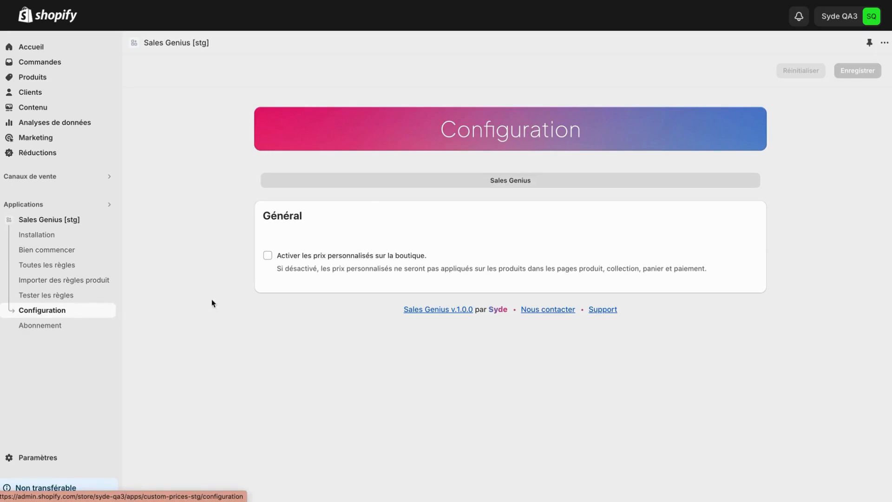
click(268, 256)
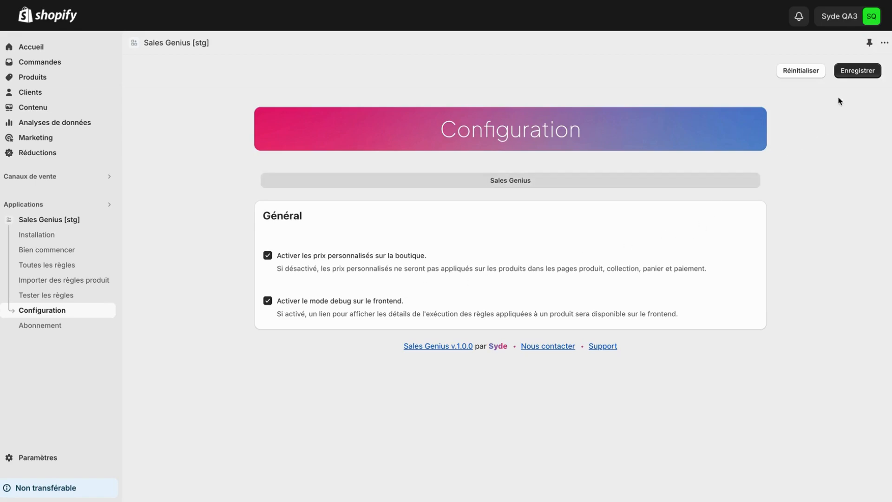
click(849, 77)
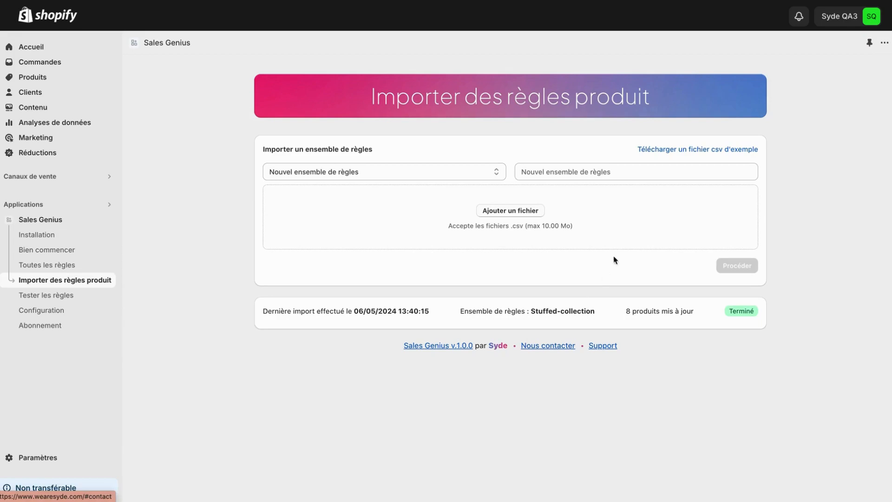
Download the sample CSV and start a second rule row with SKU02, Rule 2, priority 1, logged-in customers and markets eu,fr,mexico
click(693, 150)
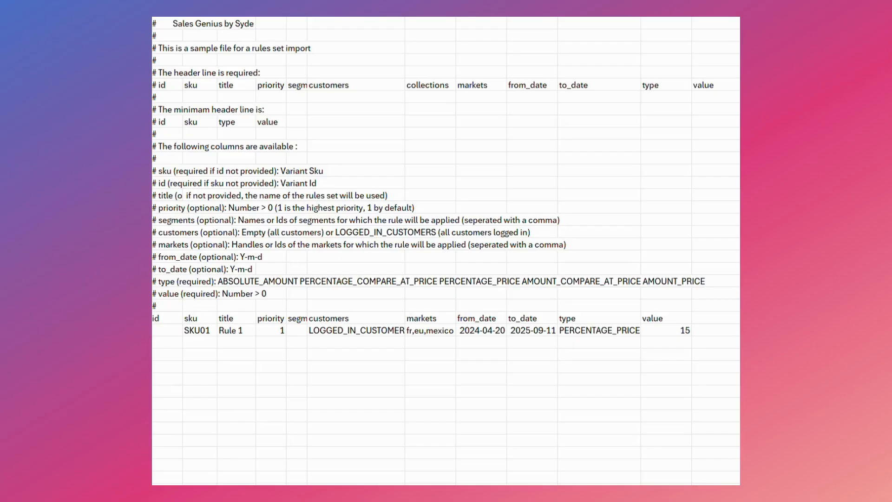
click(197, 330)
drag(216, 336, 200, 345)
click(230, 330)
drag(255, 336, 286, 342)
click(271, 330)
click(325, 330)
drag(405, 336, 437, 344)
click(430, 331)
Complete the SKU02 row with dates 2024-04-20 and 2025-09-11, type PERCENTAGE_PRICE and value 15, and paste into the row below
click(482, 331)
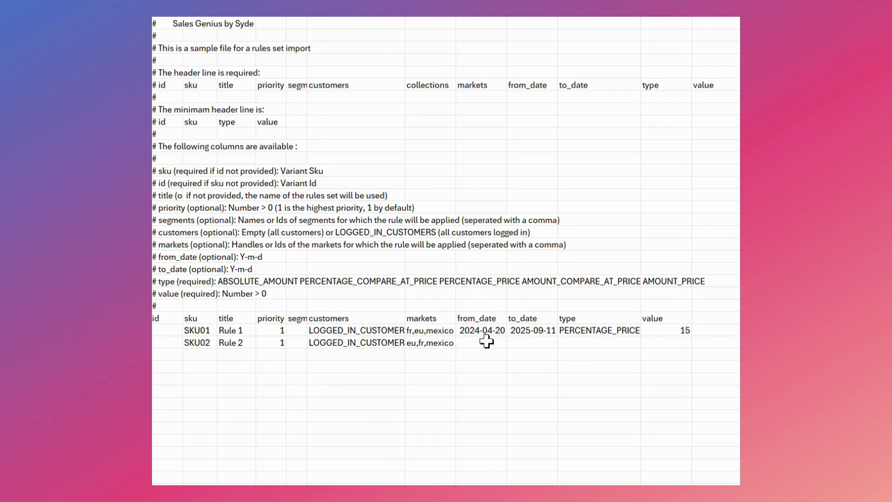
drag(506, 336, 506, 343)
click(533, 331)
drag(557, 336, 557, 344)
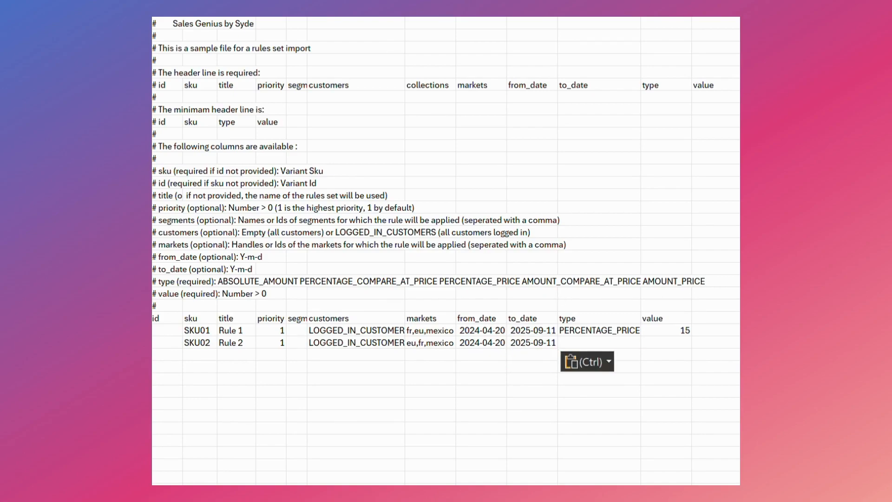
click(584, 331)
drag(641, 336, 688, 344)
click(679, 331)
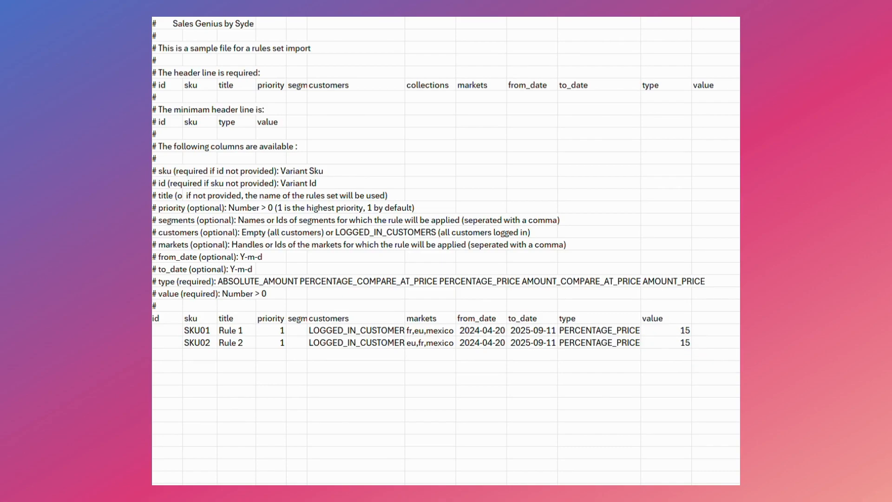
click(198, 355)
key(ctrl+v)
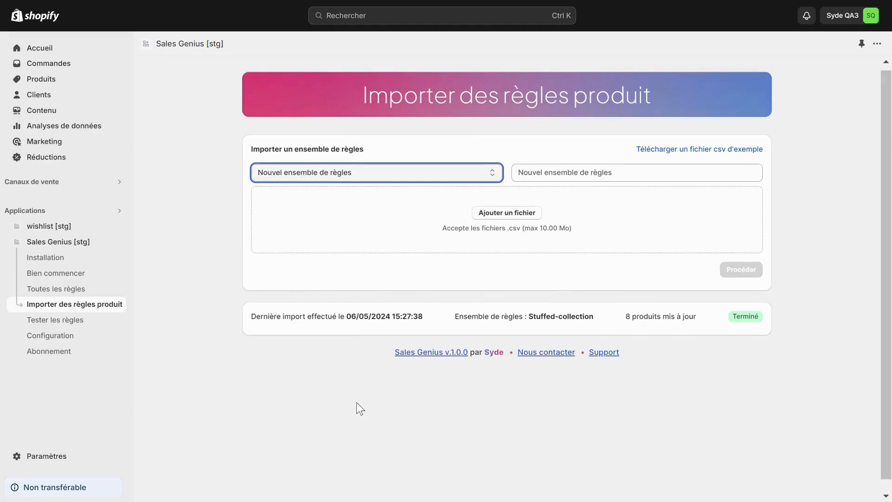
Import test.csv from the Téléchargements folder into the existing Stuffed-collection rule set
click(400, 163)
scroll(372, 339, down, 5)
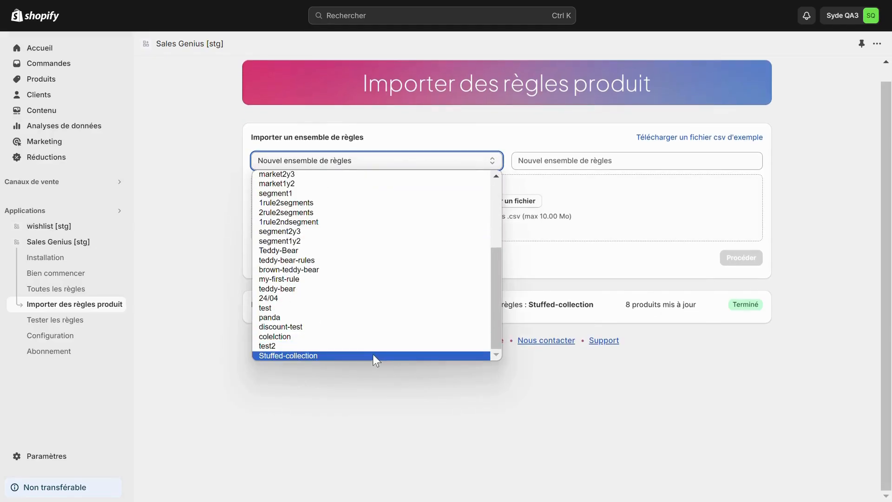
click(374, 356)
click(464, 238)
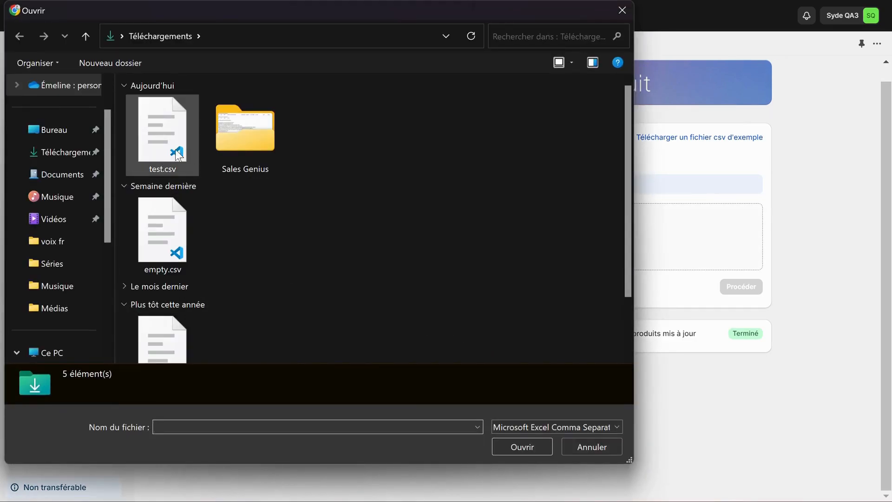
click(163, 135)
click(534, 446)
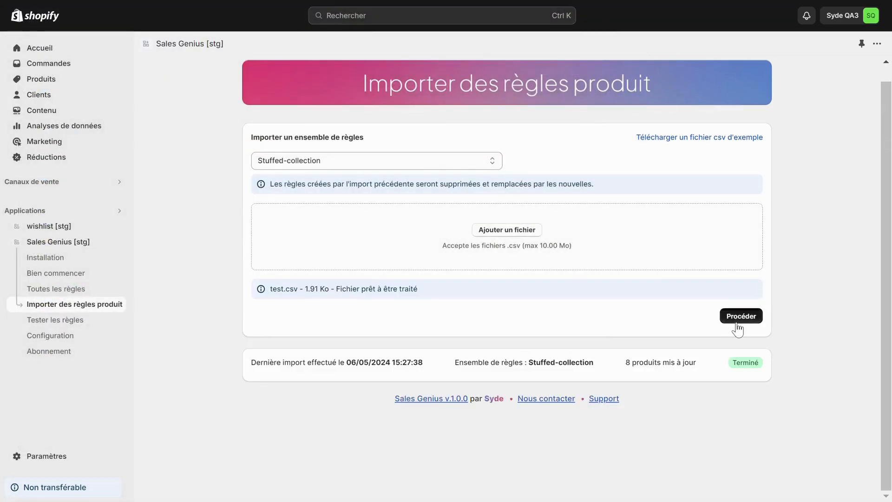
click(740, 319)
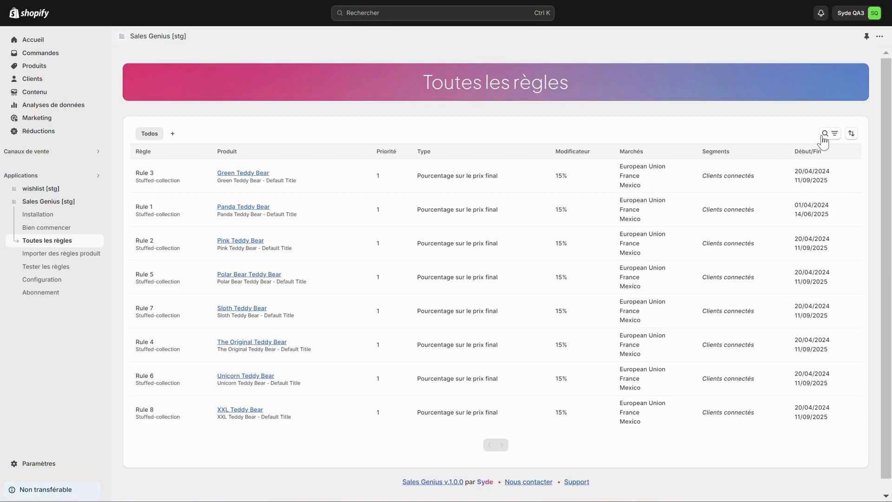
Search all rules for "teddy bear" and save the filtered list as a view named "teddy bear"
click(825, 135)
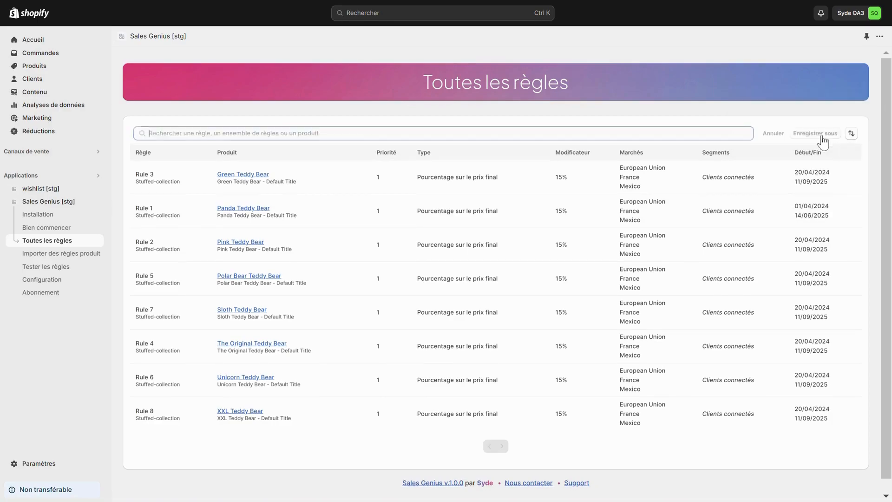
text(teddy bear)
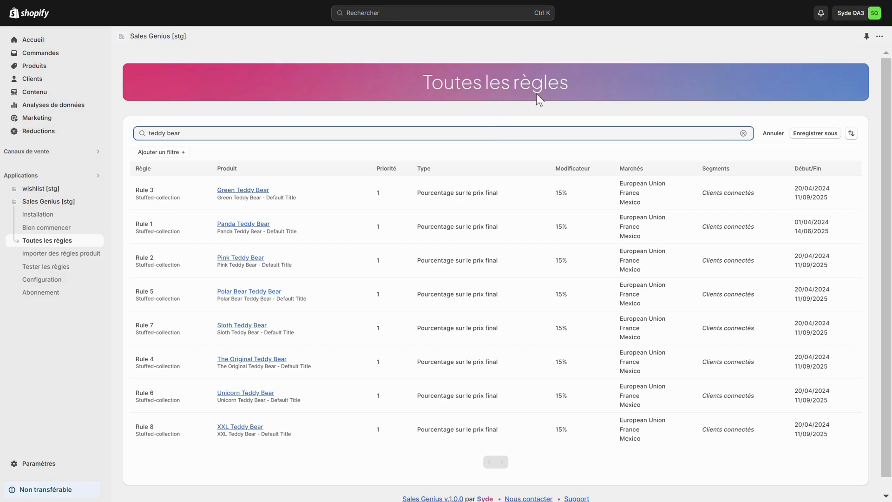
click(817, 136)
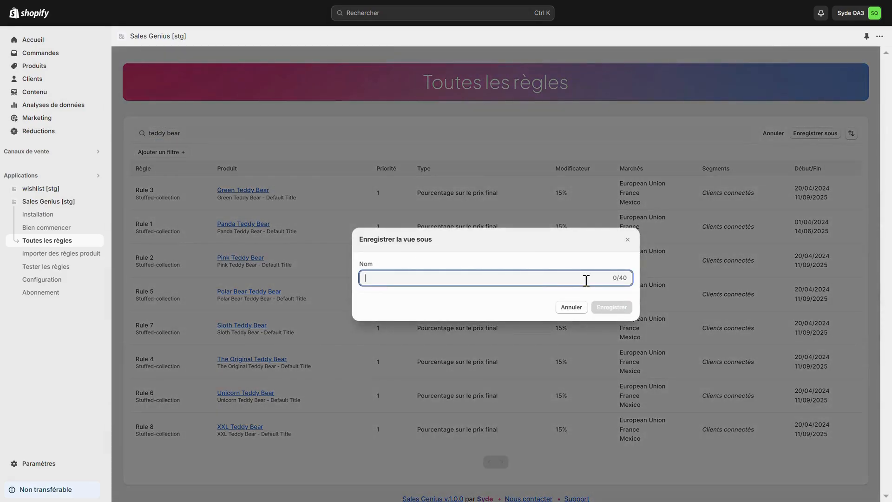
text(teddy bear)
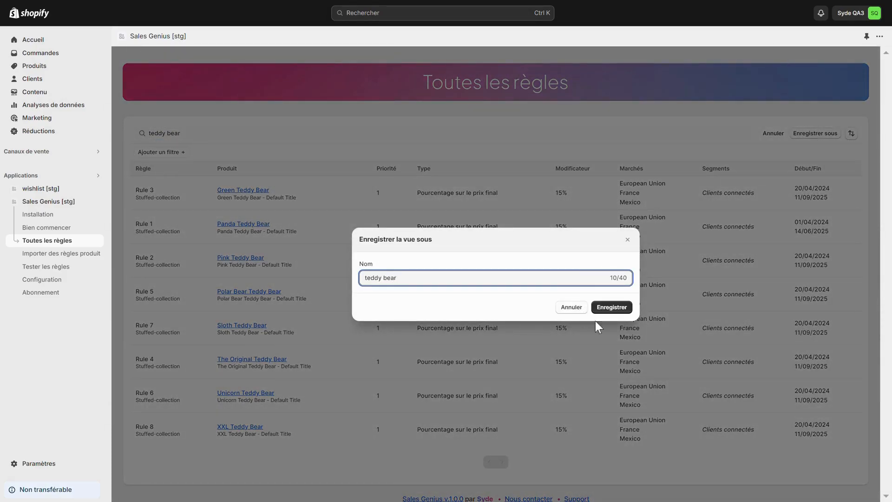
click(612, 307)
click(171, 139)
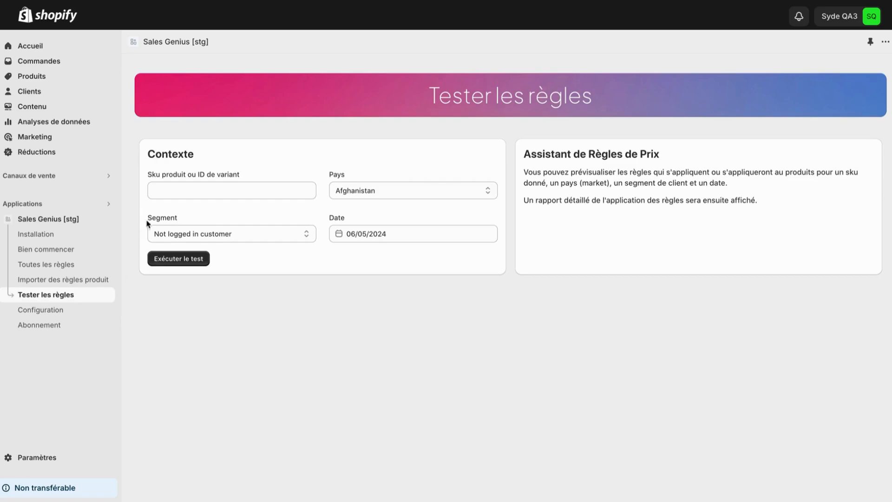
Enter SKU04 as the product SKU and set the country to France in the rule test context
click(172, 191)
text(SKU04)
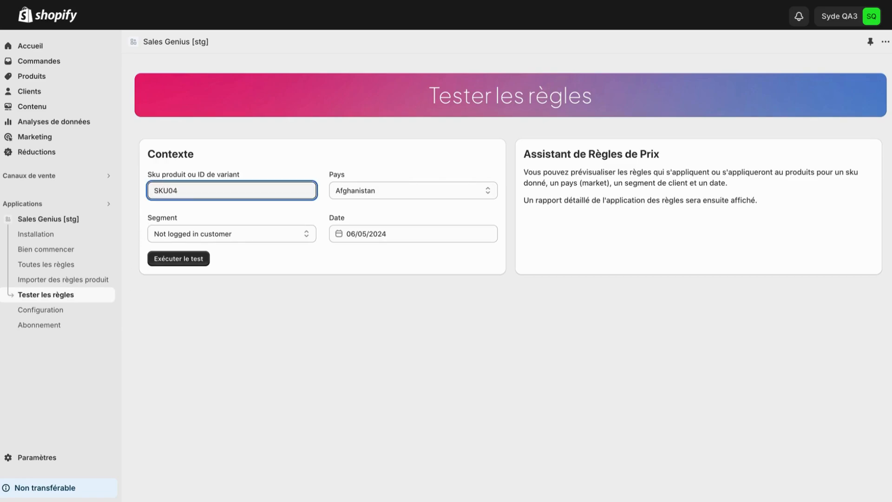
click(351, 191)
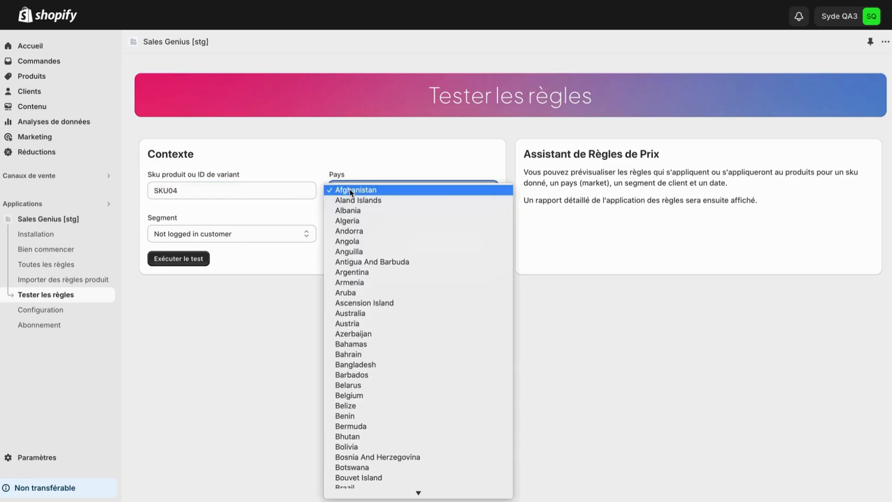
text(fr)
key(Return)
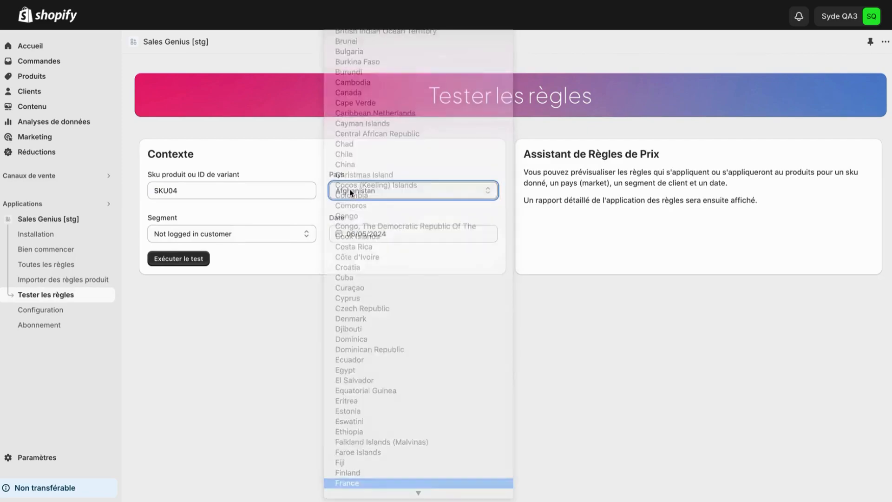
Set the test segment to Logged in customer, choose a date in May 2024, and run the test
click(265, 234)
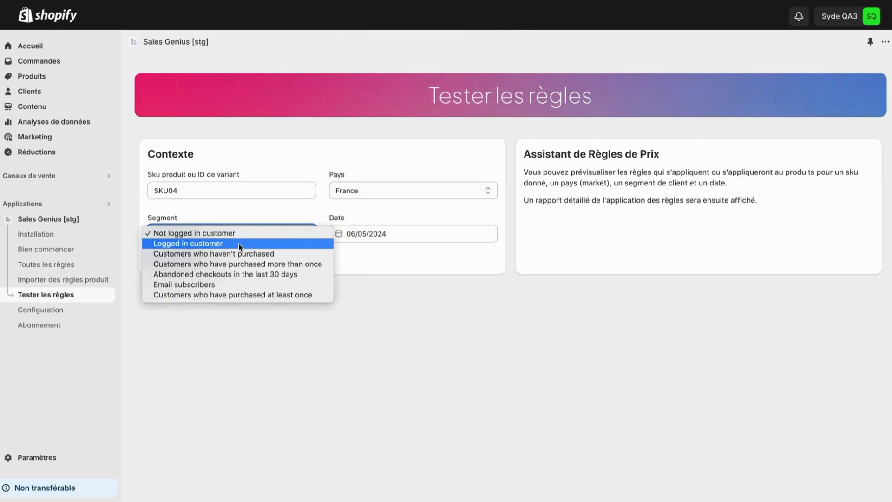
click(238, 243)
click(349, 236)
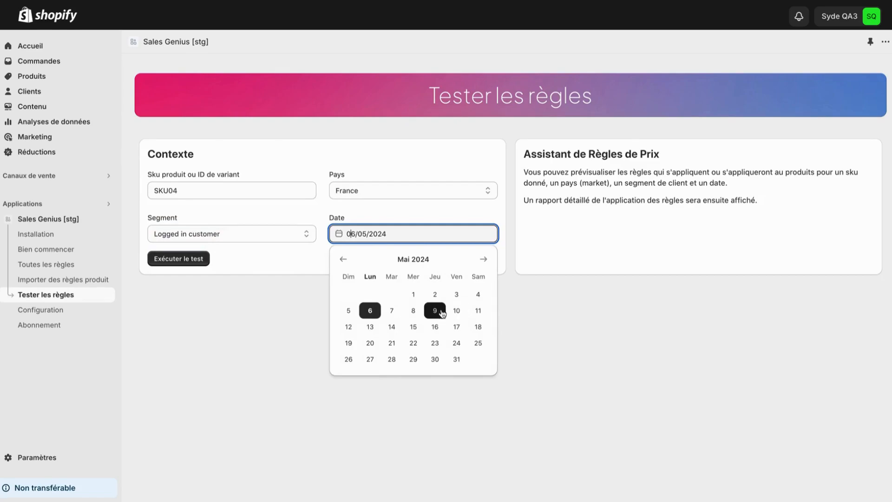
click(435, 294)
click(204, 269)
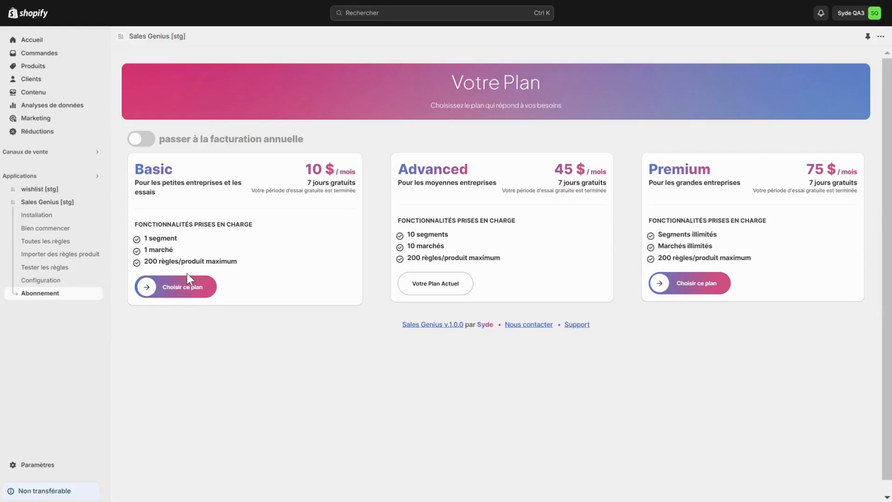
Compare the subscription plans' annual and monthly prices by turning annual billing on and back off
click(145, 146)
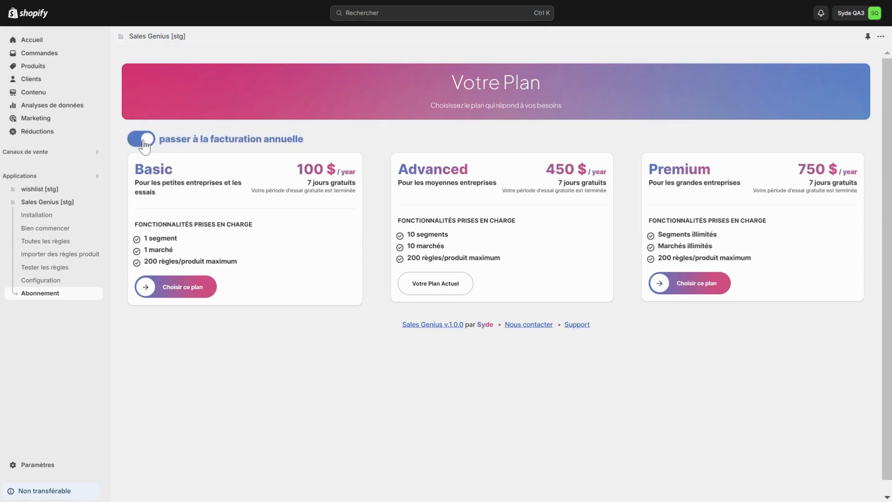
click(144, 140)
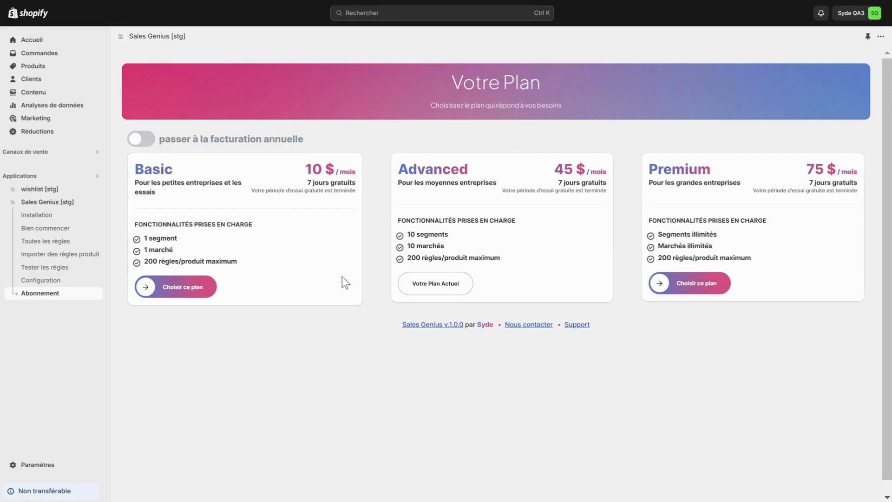